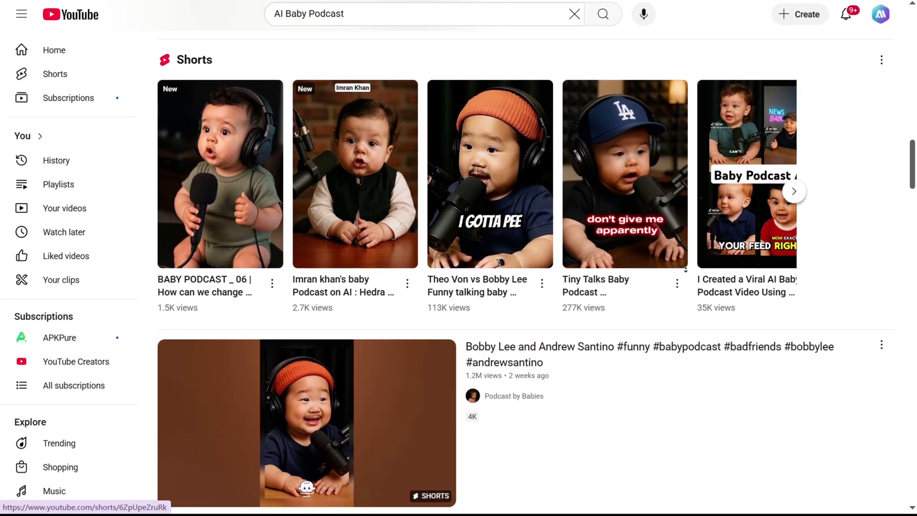
scroll(684, 267, "down", 2)
scroll(684, 268, "down", 1)
scroll(684, 267, "down", 1)
scroll(684, 272, "down", 2)
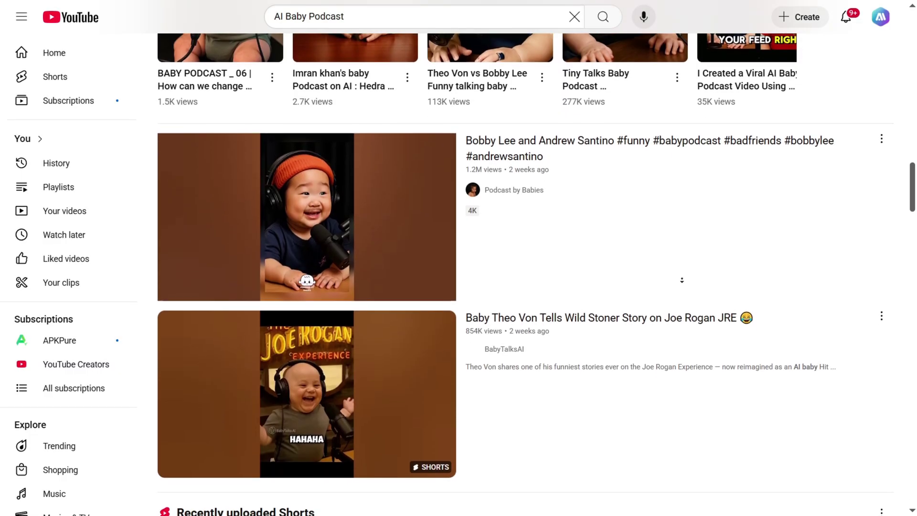
scroll(698, 216, "down", 2)
scroll(697, 215, "up", 5)
scroll(726, 105, "up", 5)
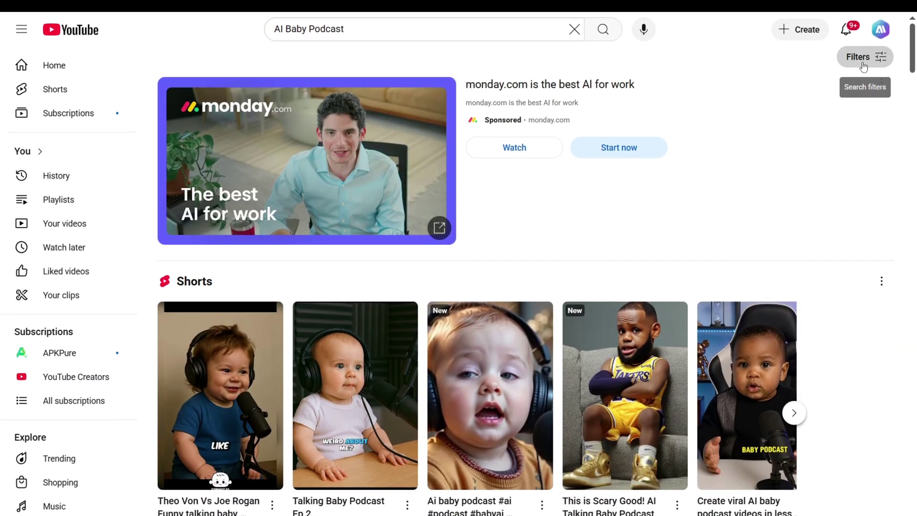
- Open the search filters on the 'AI Baby Podcast' YouTube results
left_click(860, 45)
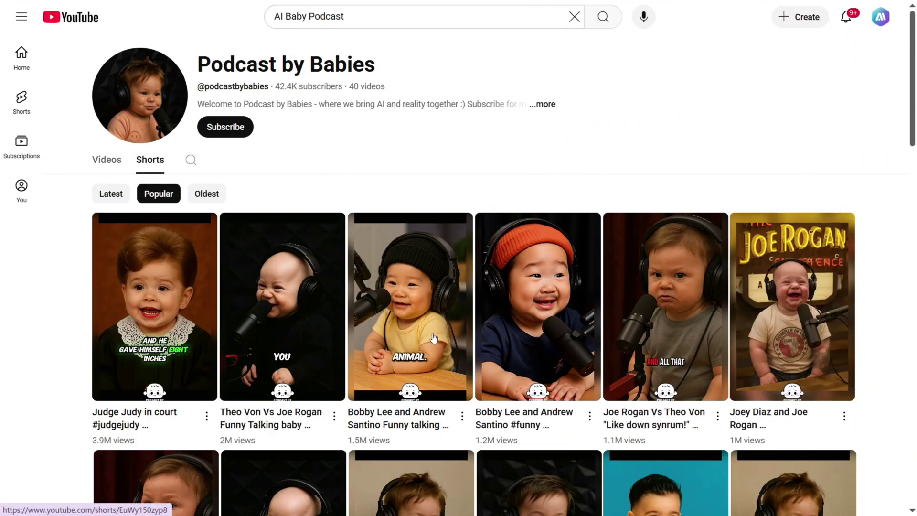
scroll(322, 390, "down", 2)
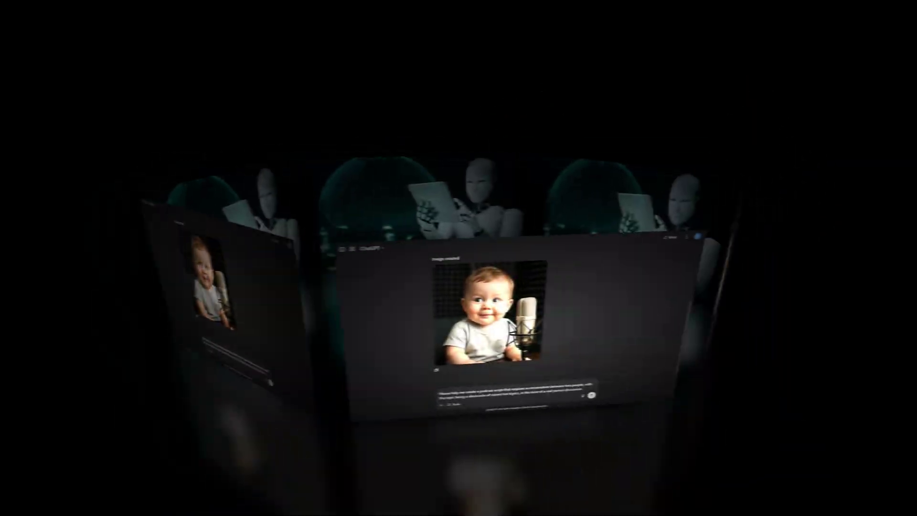
- Send ChatGPT the request for the 'What's Buzzing This Week' two-host podcast script
key("Return")
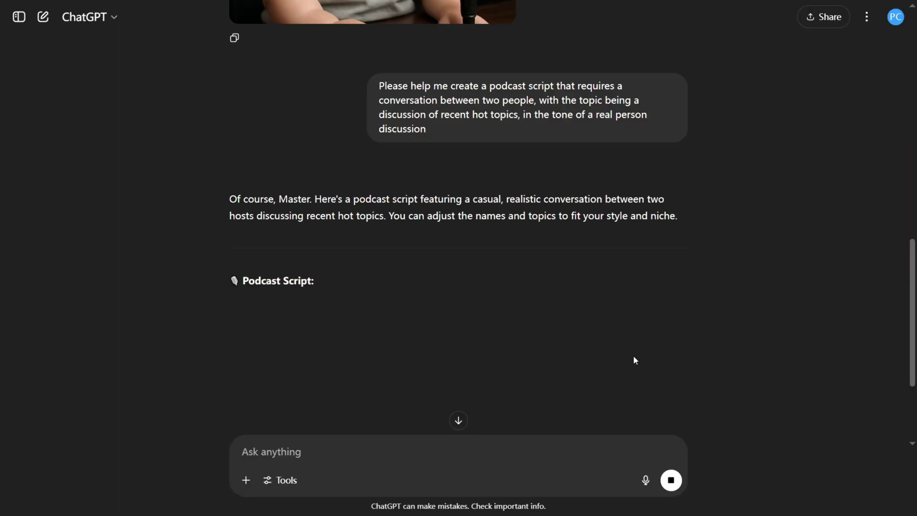
scroll(545, 349, "down", 1)
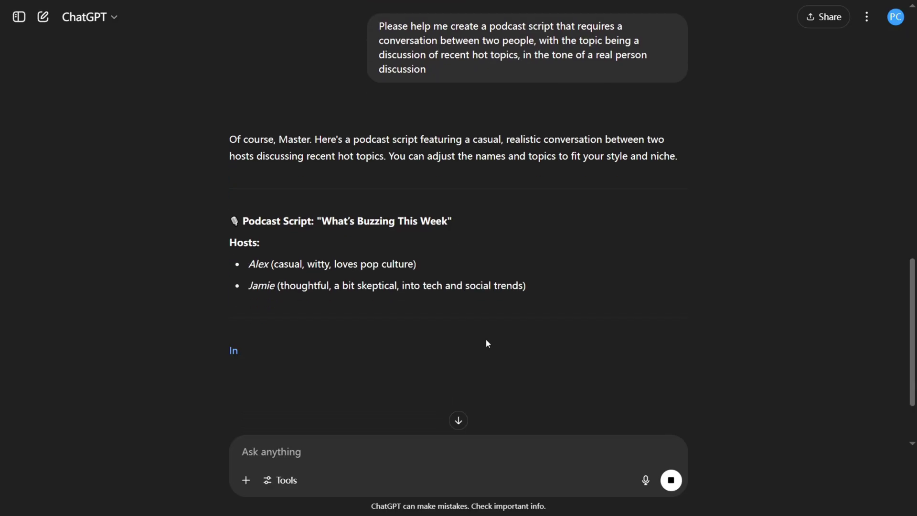
scroll(486, 344, "down", 2)
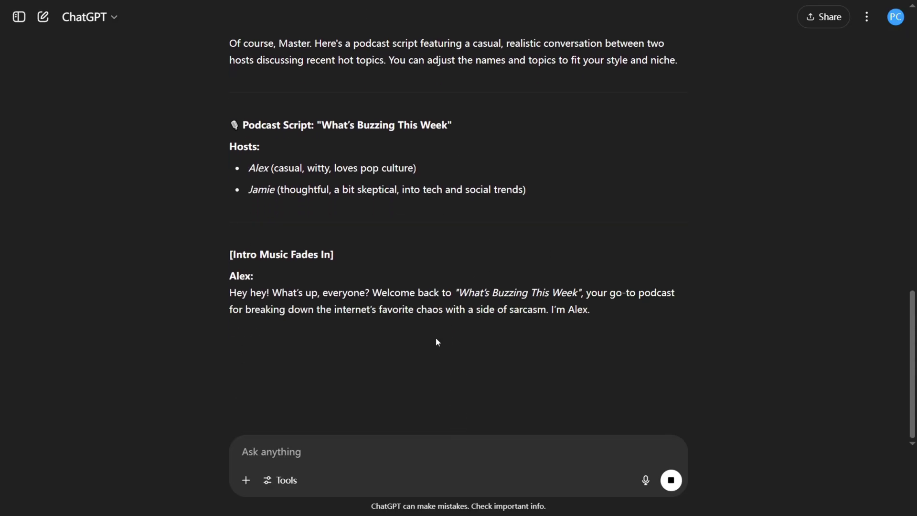
scroll(425, 327, "down", 2)
scroll(424, 327, "down", 2)
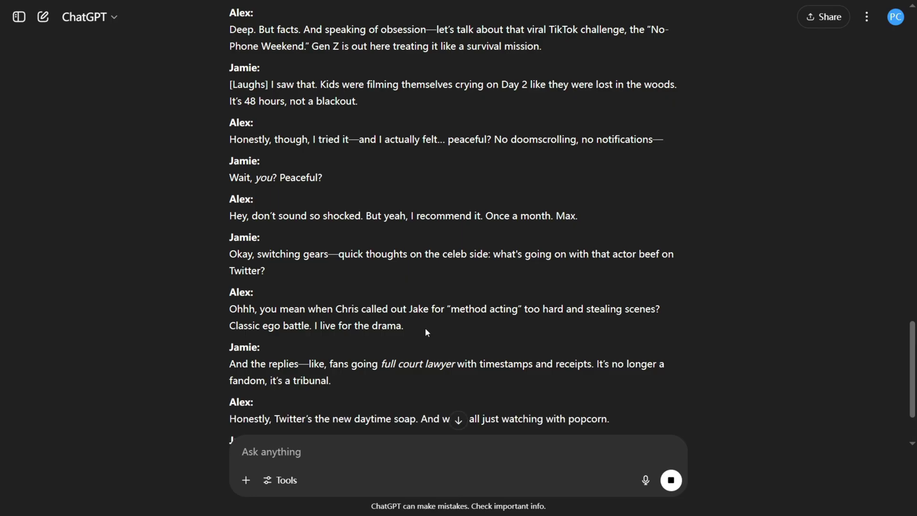
scroll(425, 327, "down", 1)
scroll(425, 327, "down", 1)
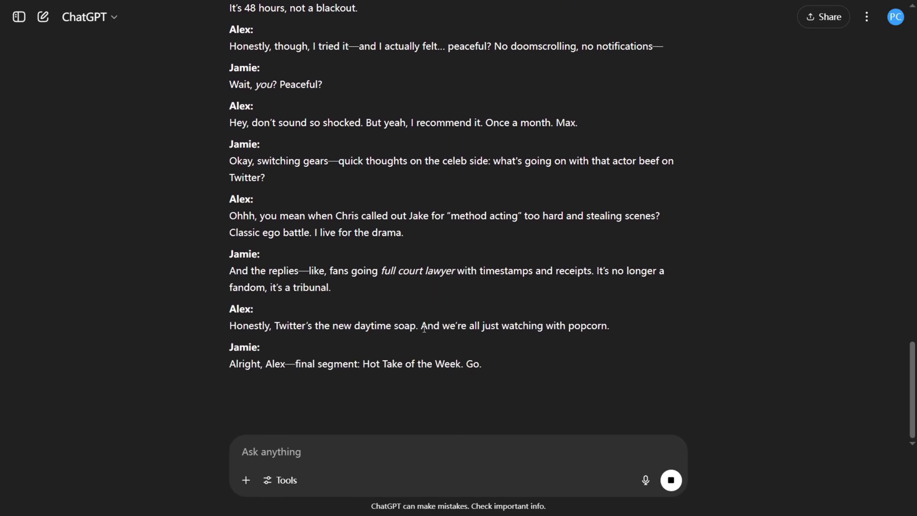
scroll(418, 327, "down", 2)
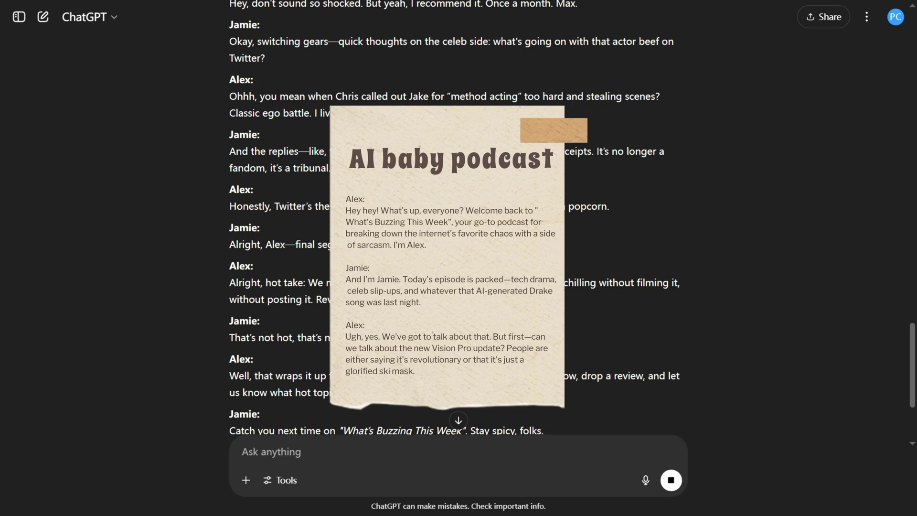
scroll(418, 327, "down", 2)
scroll(459, 258, "down", 1)
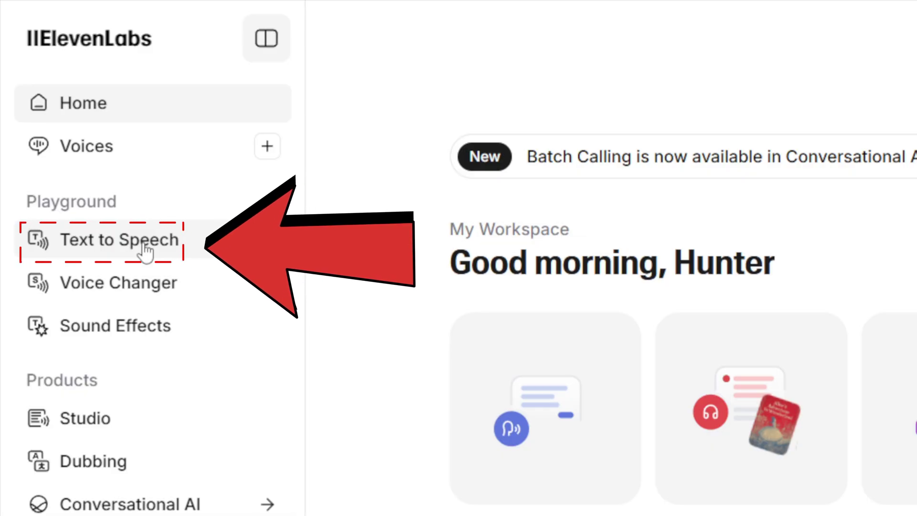
- Load the narration into Text to Speech and audition the Kawaii Aerisita voice
left_click(145, 250)
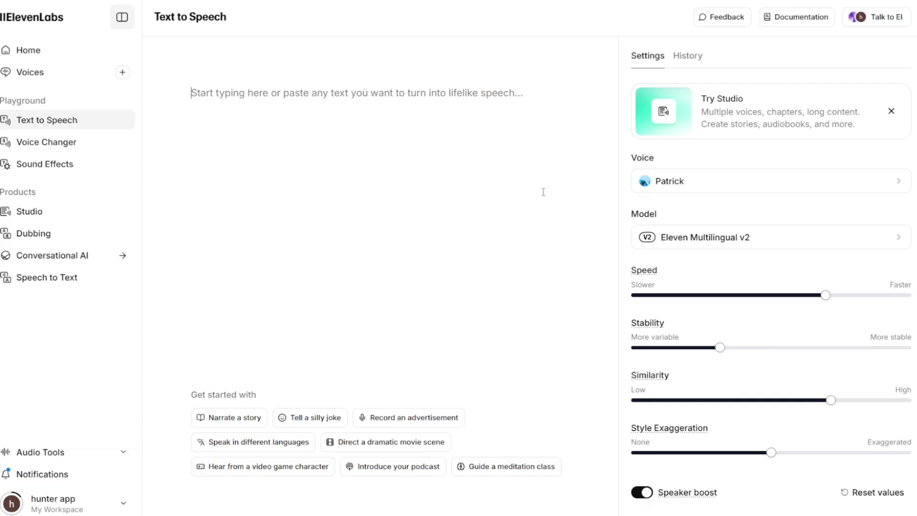
left_click(774, 190)
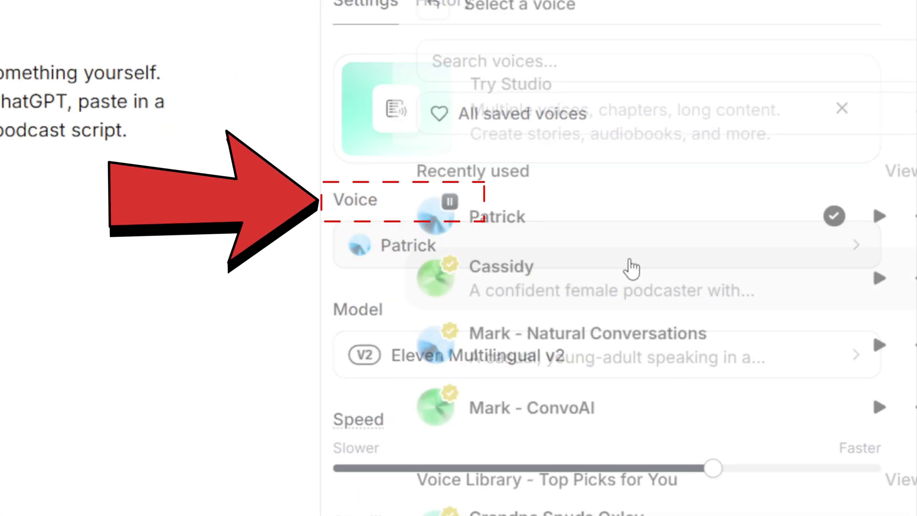
scroll(630, 269, "down", 2)
scroll(631, 268, "down", 2)
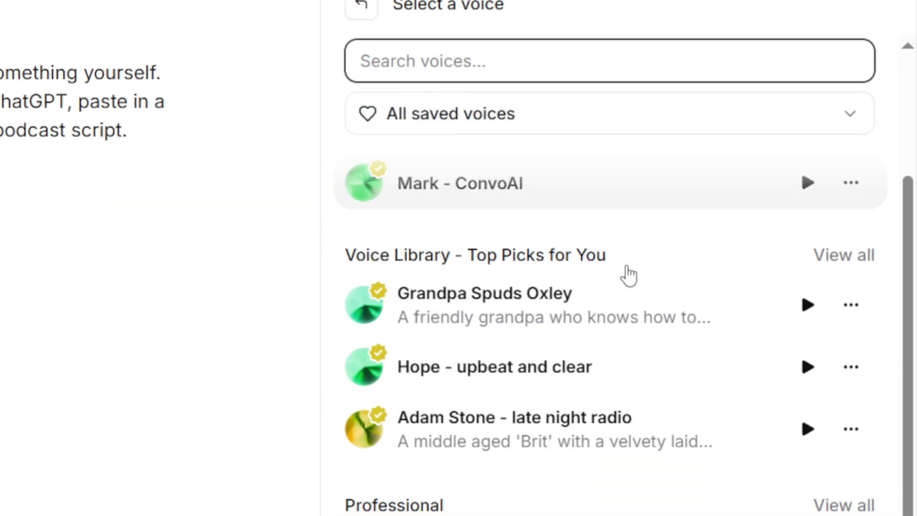
scroll(629, 272, "down", 2)
scroll(627, 272, "down", 1)
scroll(627, 272, "down", 2)
left_click(812, 365)
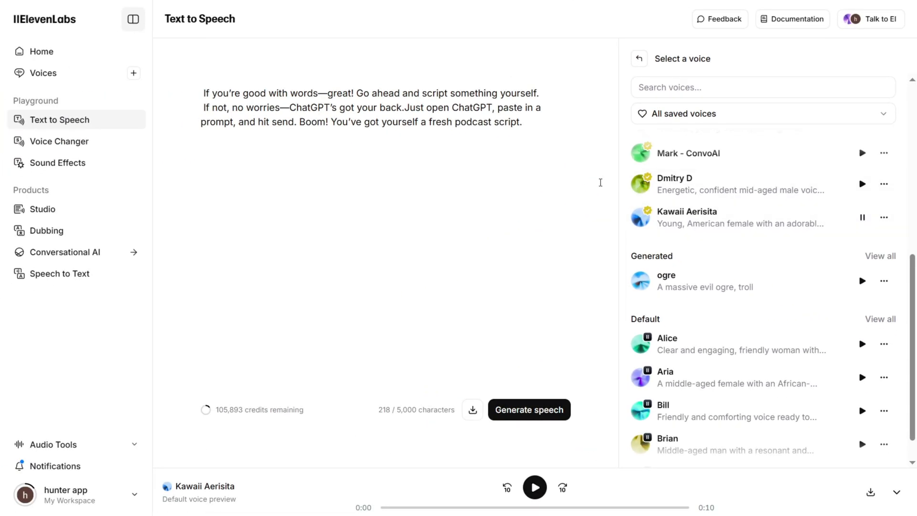
left_click(601, 182)
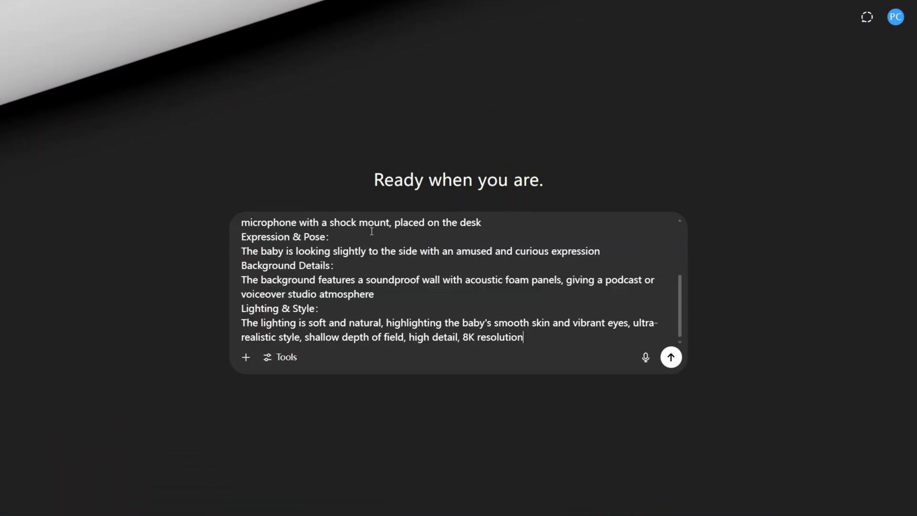
- Switch the baby podcaster studio prompt to Create image mode
left_click(287, 356)
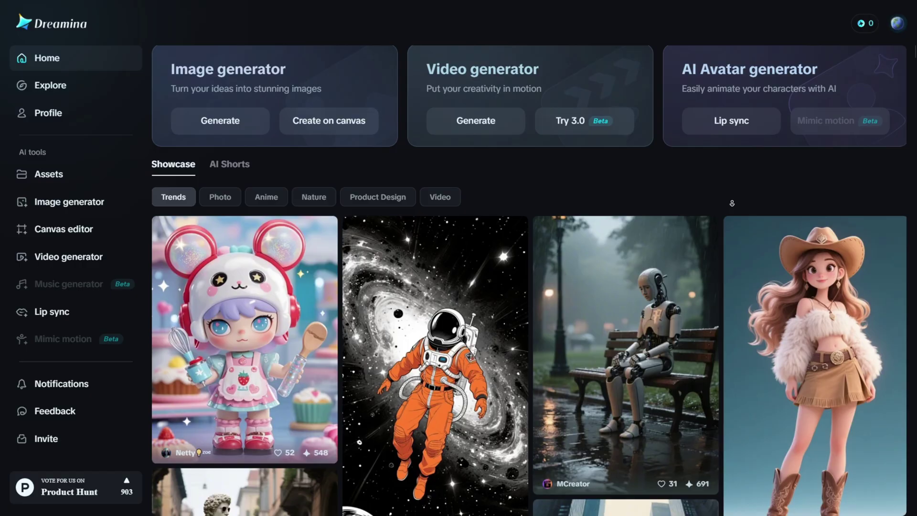
scroll(743, 184, "down", 2)
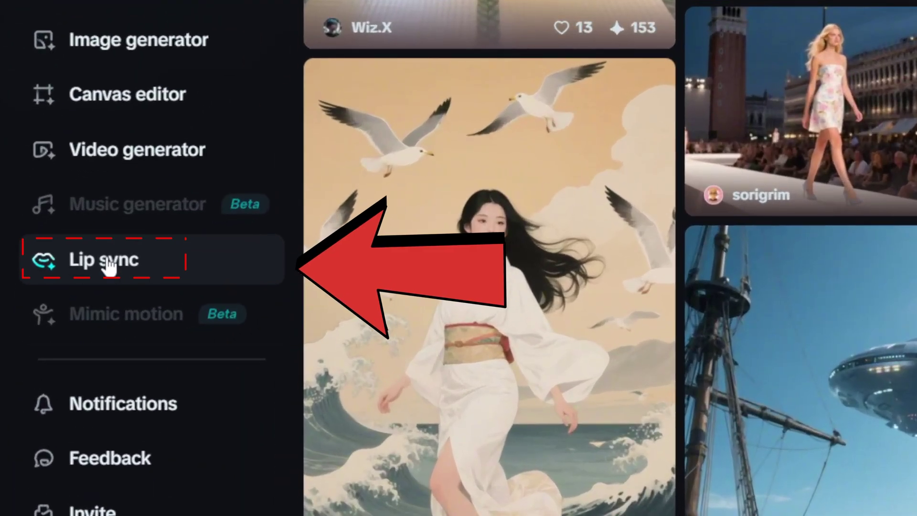
- Set up a Dreamina lip sync with a new baby image, text-to-speech script and avatar voice
left_click(54, 315)
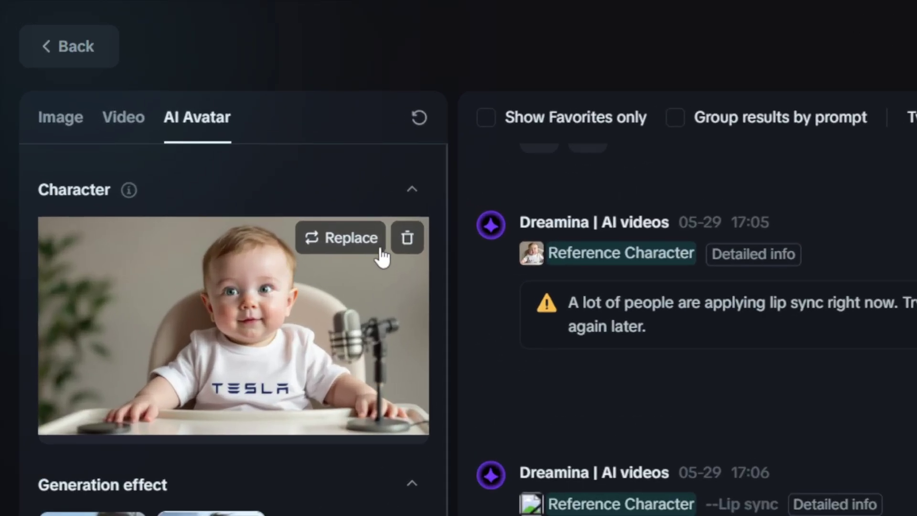
left_click(381, 256)
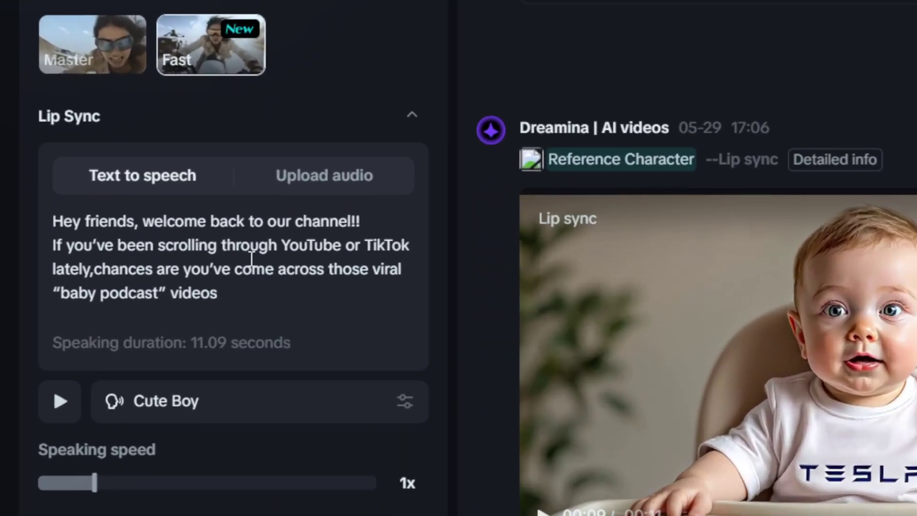
left_click(318, 183)
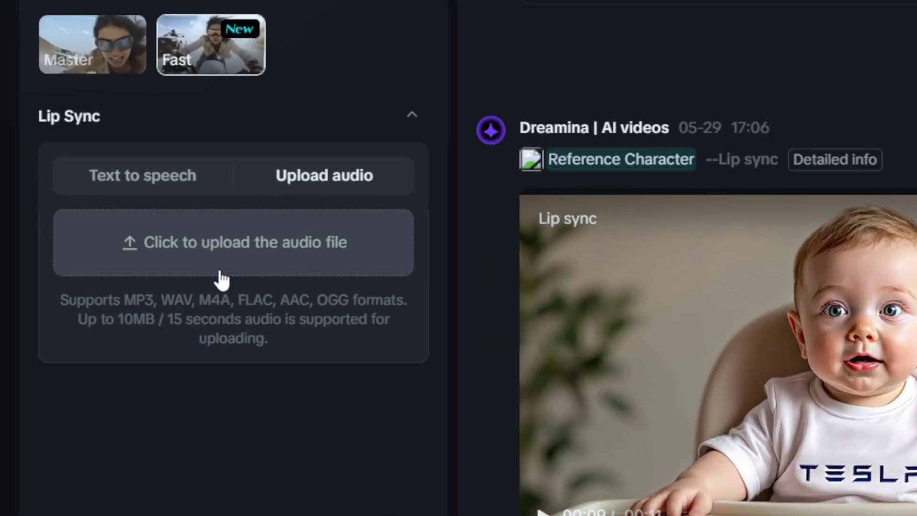
left_click(108, 179)
scroll(198, 225, "up", 2)
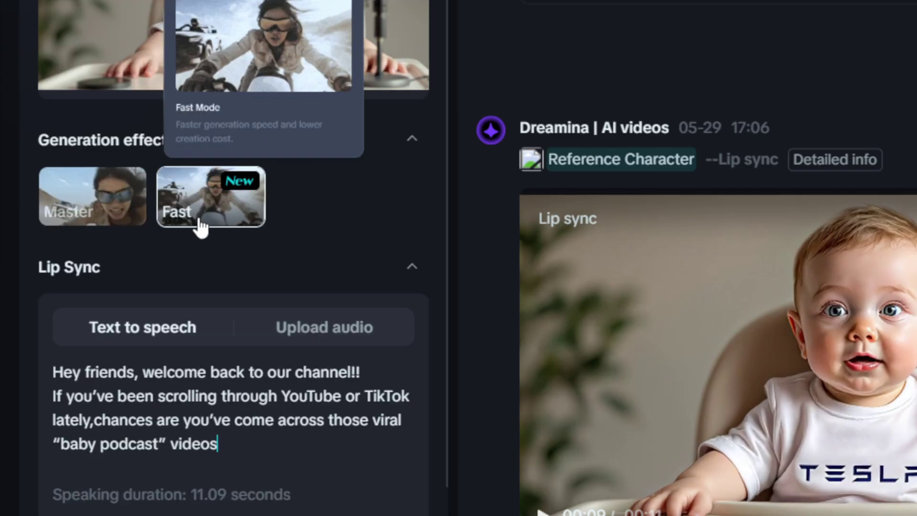
scroll(245, 318, "down", 1)
left_click(232, 374)
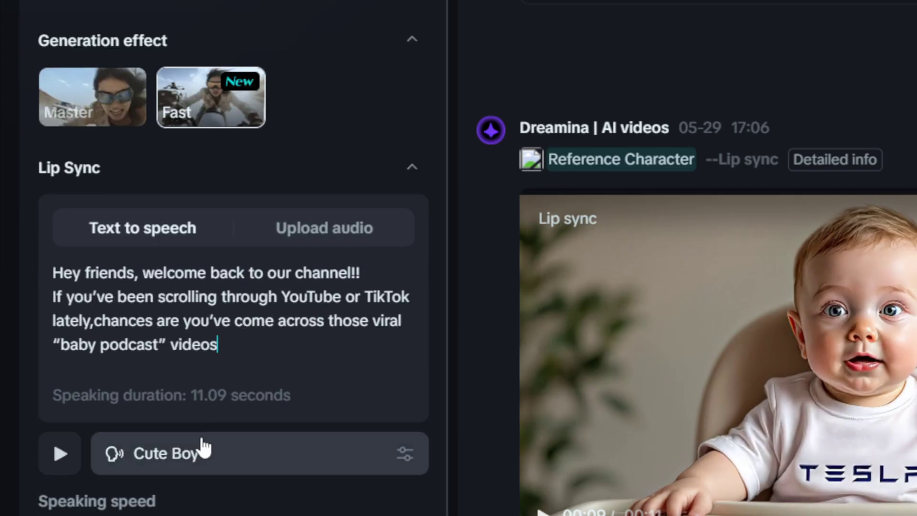
left_click(265, 466)
scroll(595, 350, "down", 3)
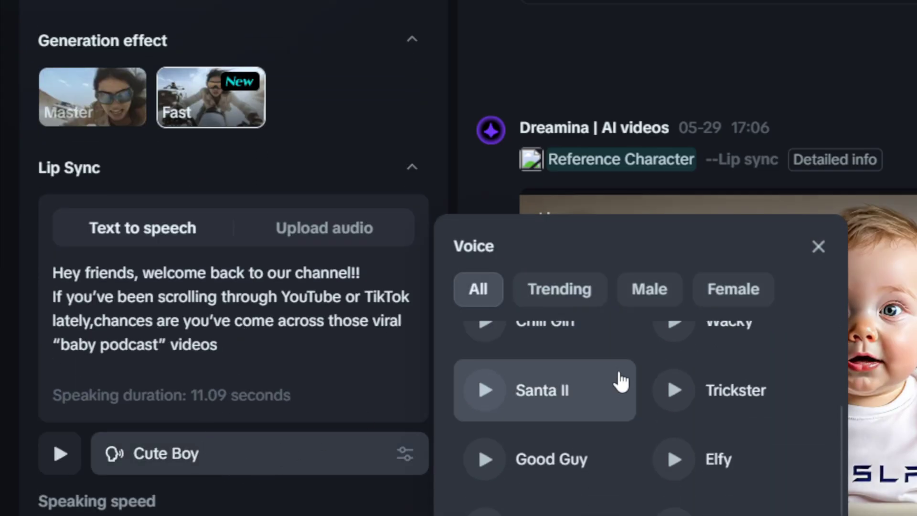
scroll(618, 380, "down", 2)
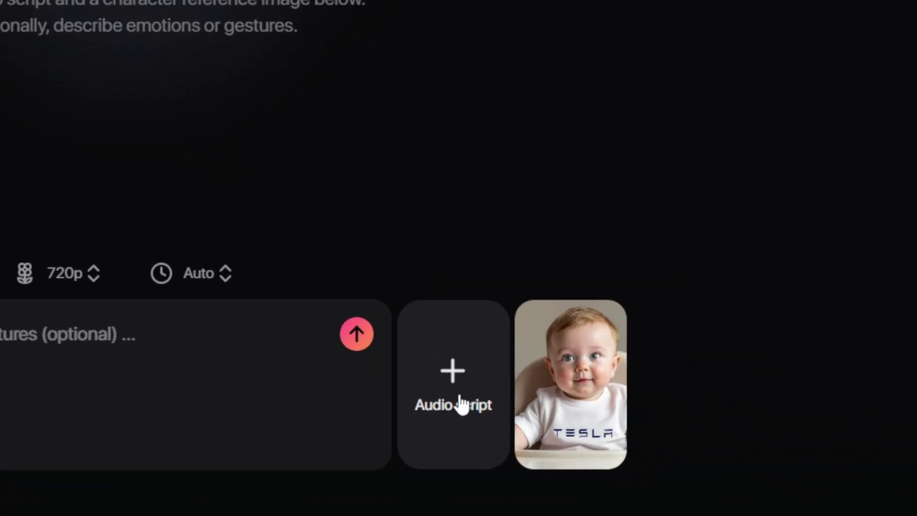
- Provide the audio script and submit the Hedra Character-3 talking baby generation
left_click(460, 405)
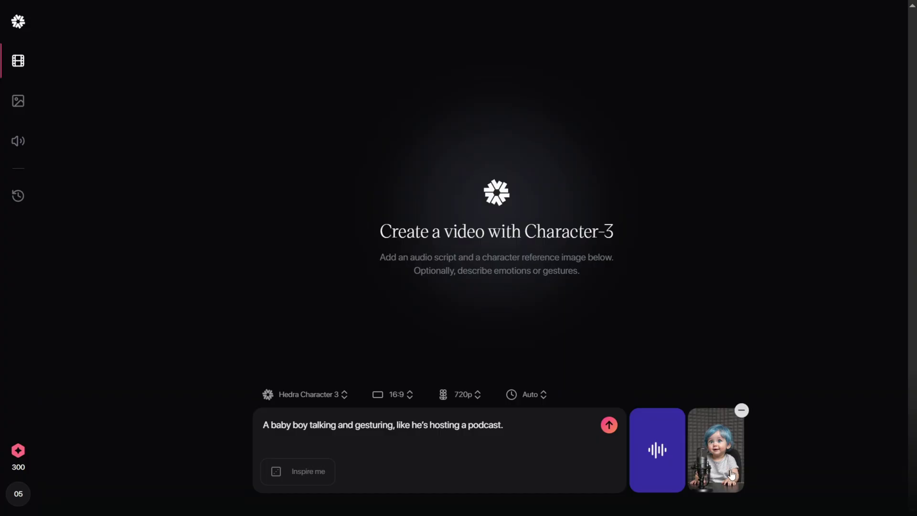
left_click(607, 427)
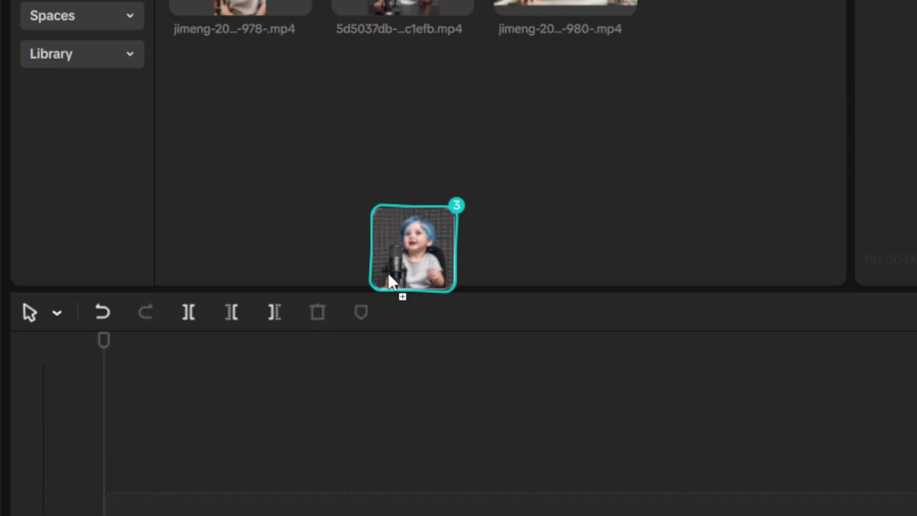
- Add the baby video clip to the timeline and begin exporting the video
left_click_drag(375, 227, 207, 387)
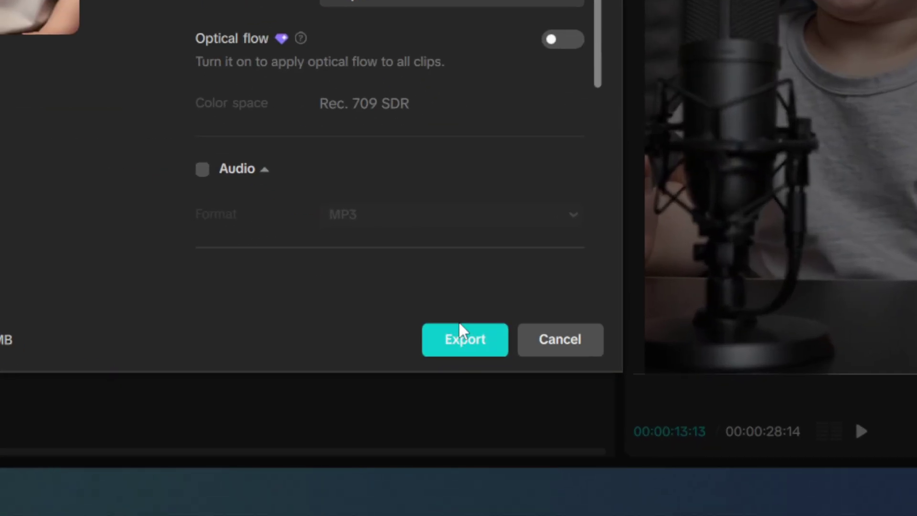
left_click(460, 322)
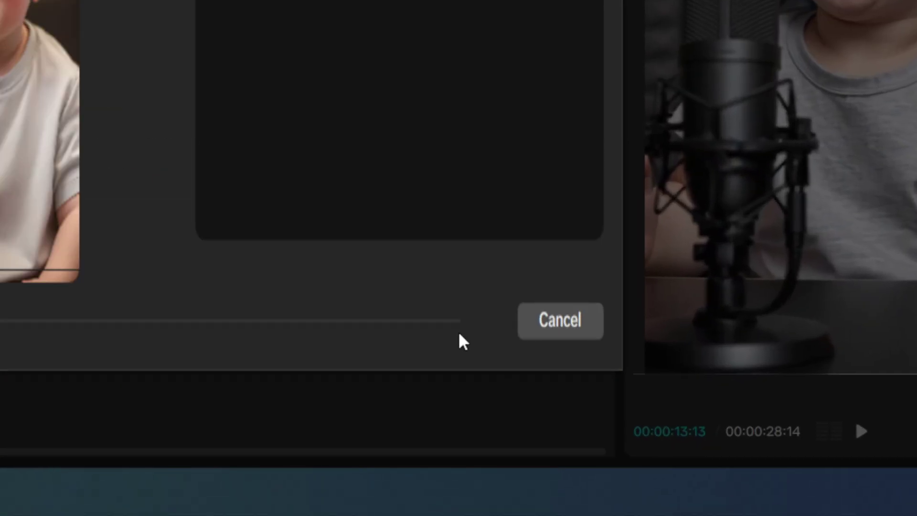